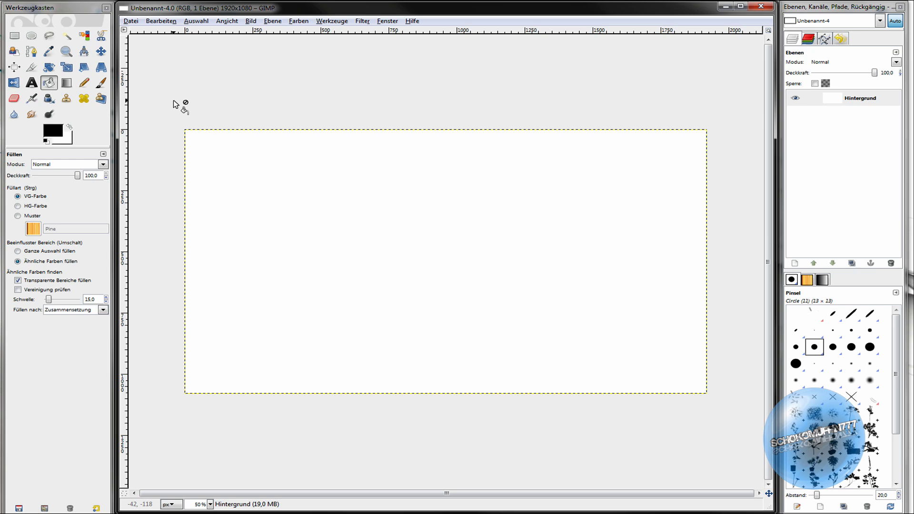
Bucket-fill the whole canvas with the red-and-white 'candy' pattern in pattern fill mode
{"action": "left_click", "coordinate": [50, 85]}
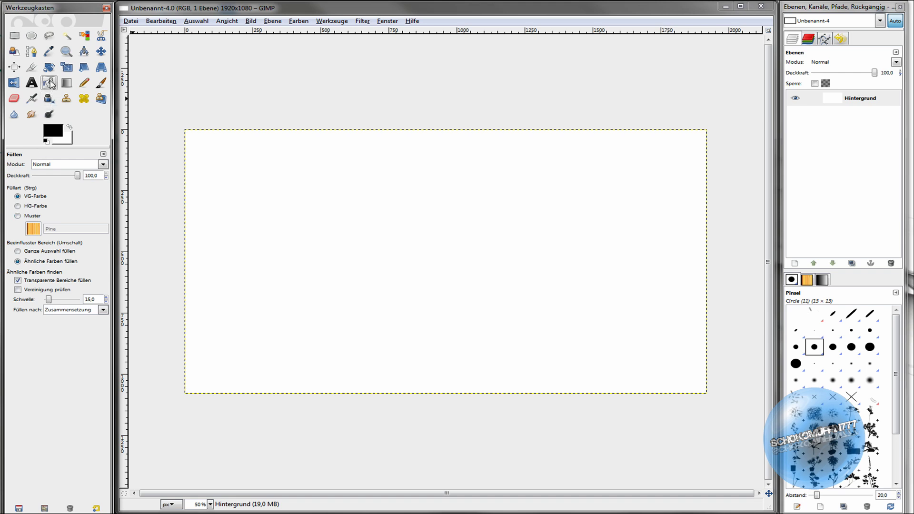
{"action": "left_click", "coordinate": [18, 216]}
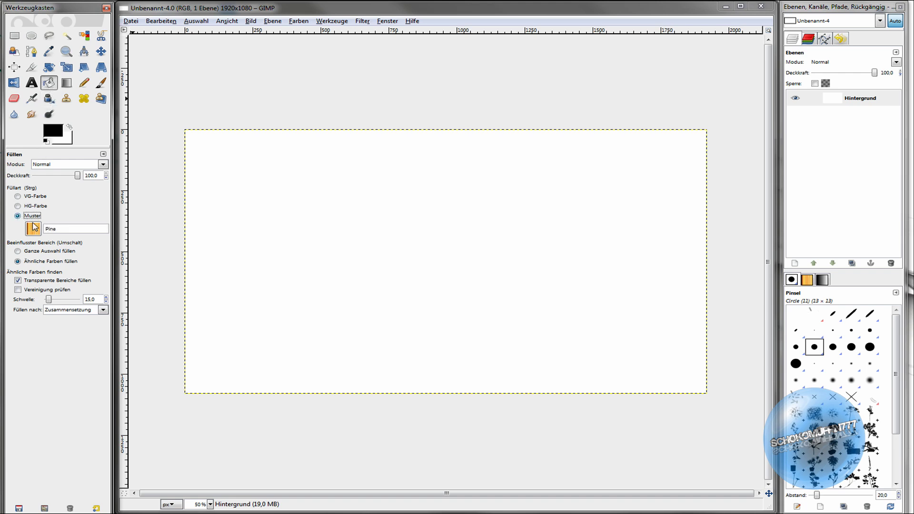
{"action": "left_click", "coordinate": [36, 230]}
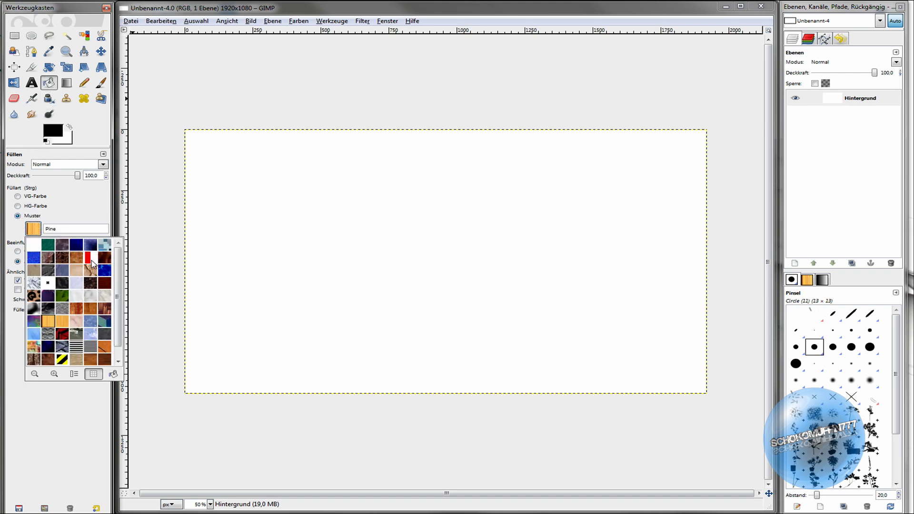
{"action": "left_click", "coordinate": [93, 258]}
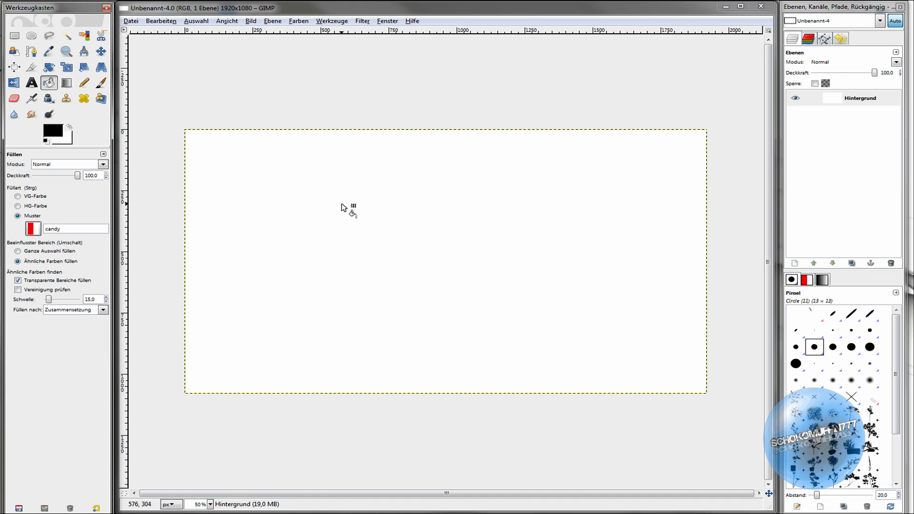
{"action": "left_click", "coordinate": [485, 258]}
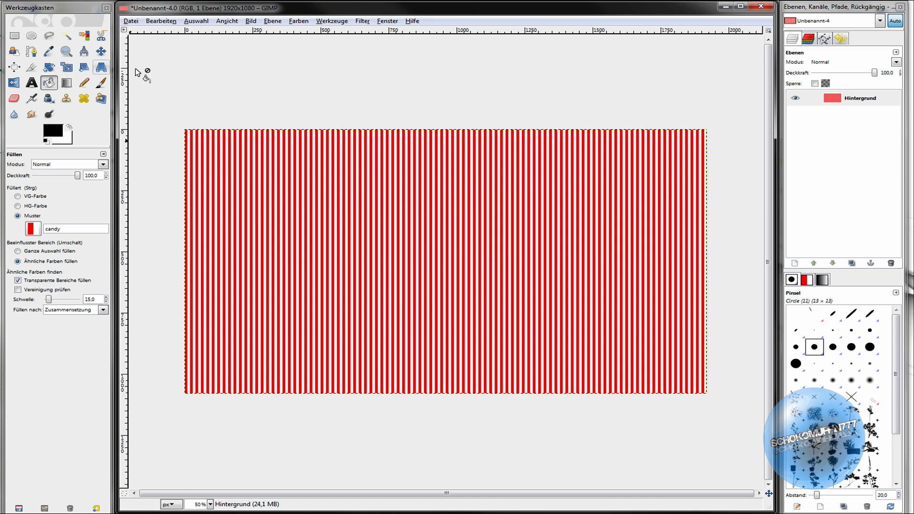
Rotate the striped layer by 45° so the stripes run diagonally
{"action": "left_click", "coordinate": [48, 67]}
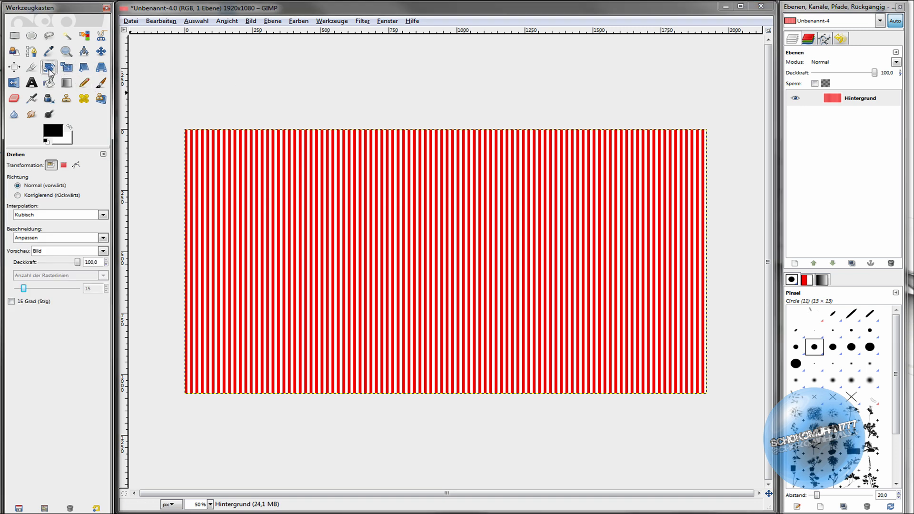
{"action": "left_click", "coordinate": [454, 292]}
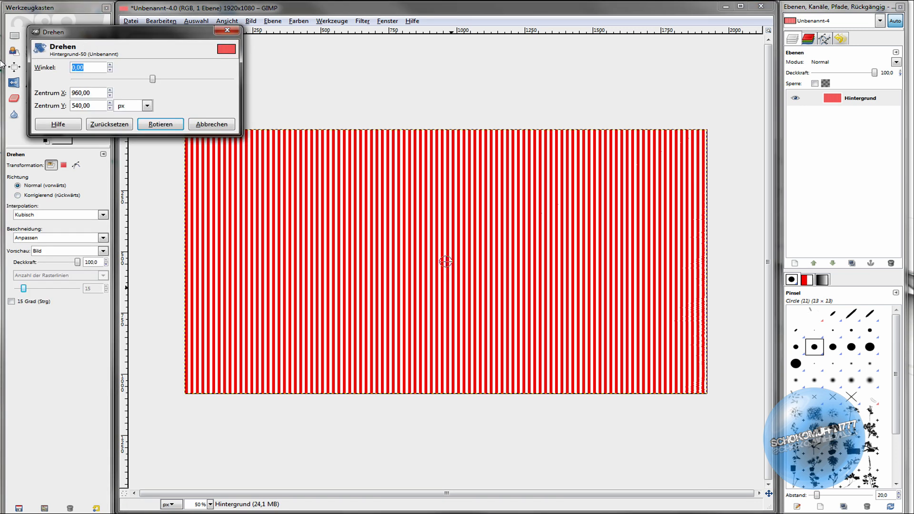
{"action": "type", "text": "45"}
{"action": "key", "text": "Return"}
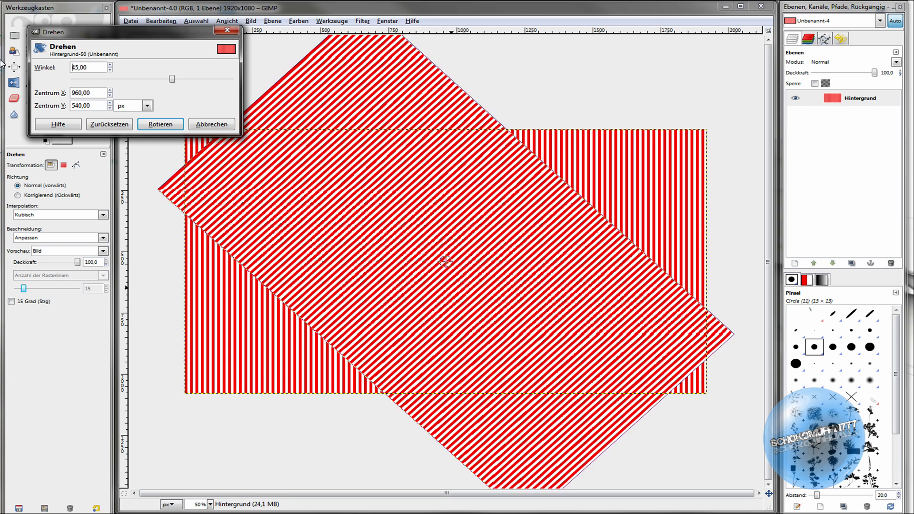
{"action": "left_click", "coordinate": [160, 124]}
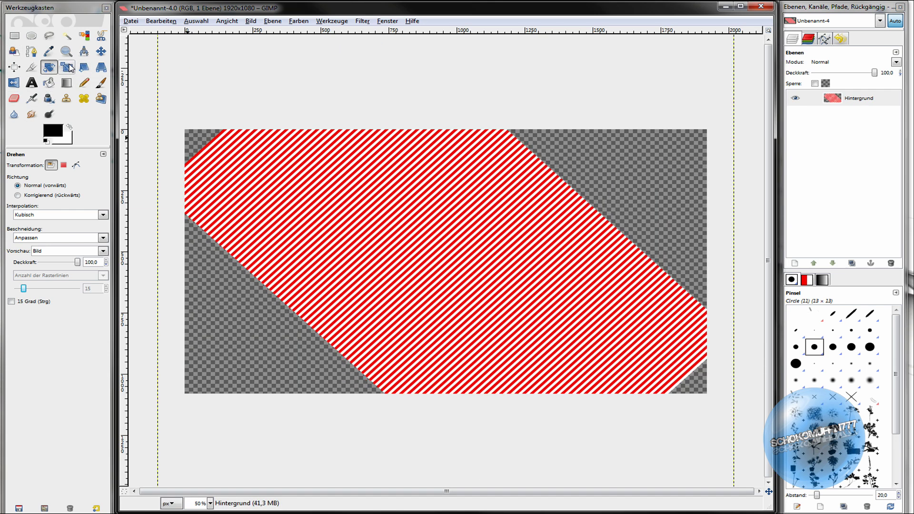
Scale the stripe layer with the chain linked, enlarging it from a corner and recentring it
{"action": "left_click", "coordinate": [67, 67]}
{"action": "left_click", "coordinate": [479, 230]}
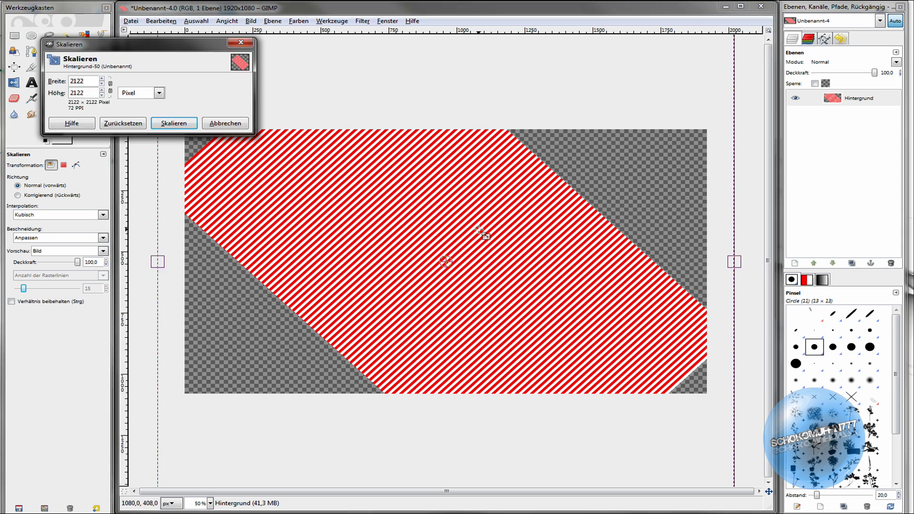
{"action": "key", "text": "minus"}
{"action": "key", "text": "minus"}
{"action": "key", "text": "minus"}
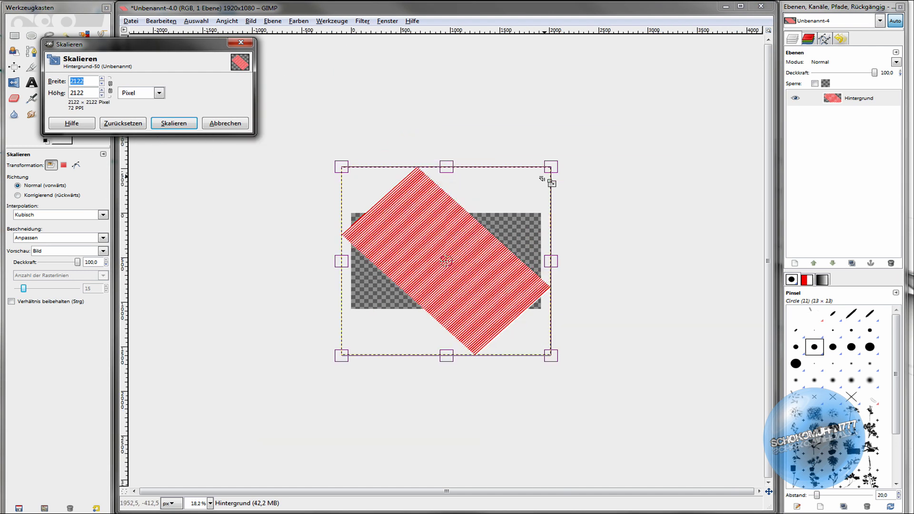
{"action": "left_click", "coordinate": [111, 86]}
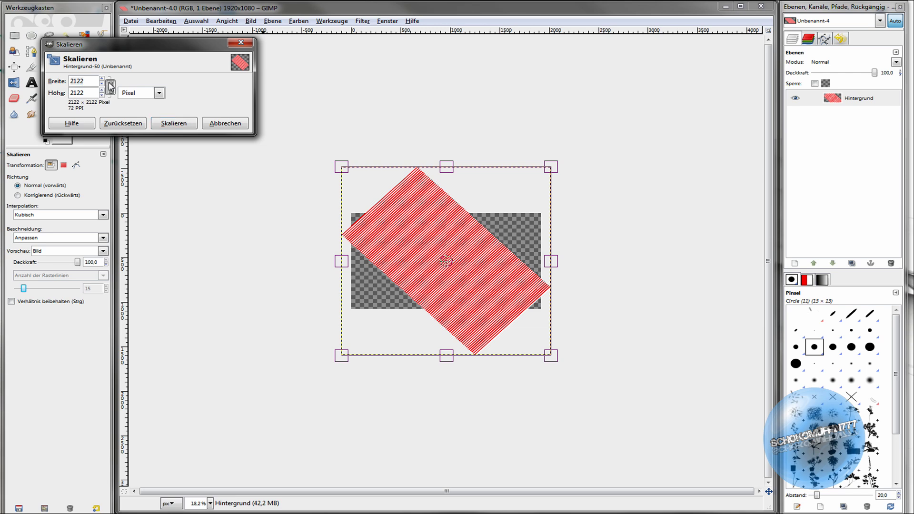
{"action": "left_click_drag", "start_coordinate": [547, 171], "coordinate": [656, 99]}
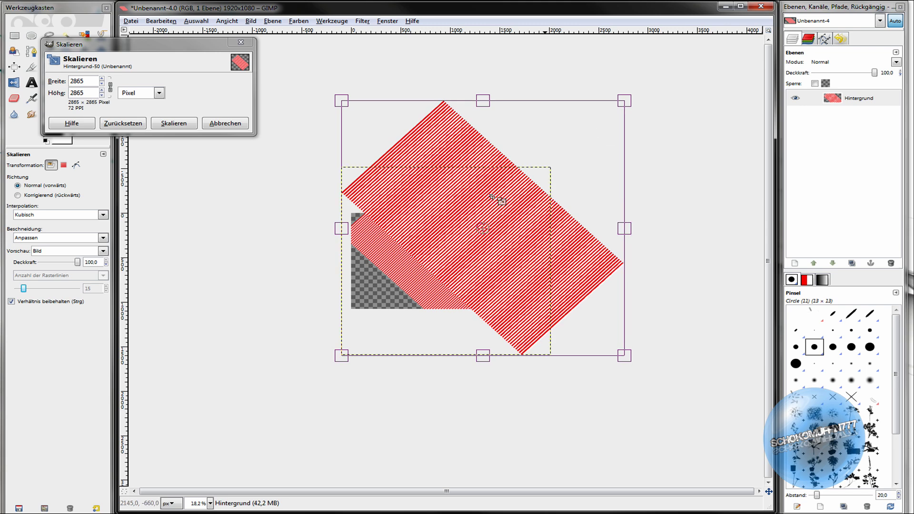
{"action": "mouse_move", "coordinate": [473, 241]}
{"action": "left_mouse_down"}
{"action": "mouse_move", "coordinate": [445, 257]}
{"action": "mouse_move", "coordinate": [443, 283]}
{"action": "left_mouse_up"}
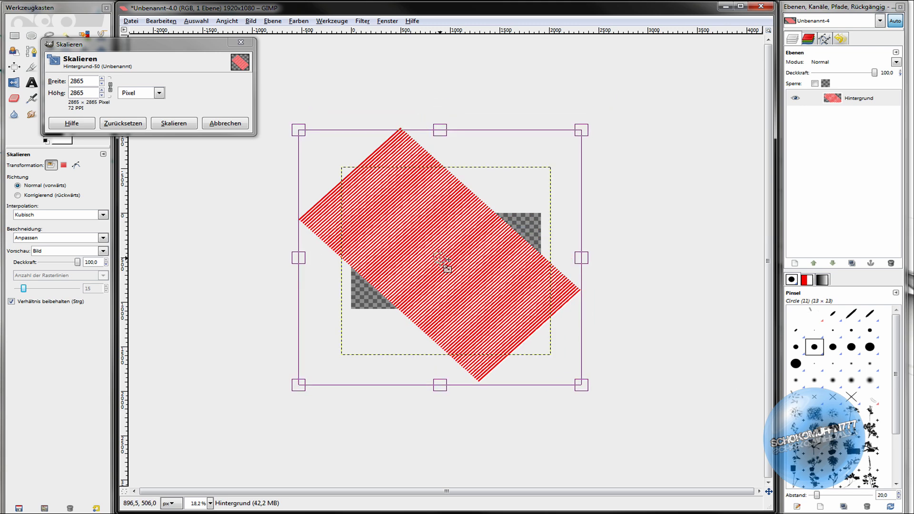
Keep enlarging and recentring the stripe layer to about 3965 × 3965 px, then apply the scale
{"action": "left_click_drag", "start_coordinate": [593, 143], "coordinate": [673, 96]}
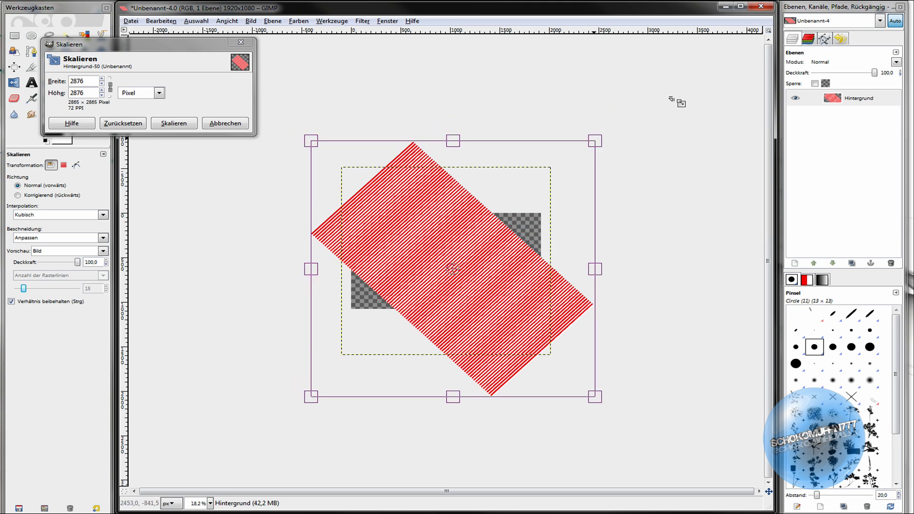
{"action": "left_click_drag", "start_coordinate": [479, 245], "coordinate": [434, 265]}
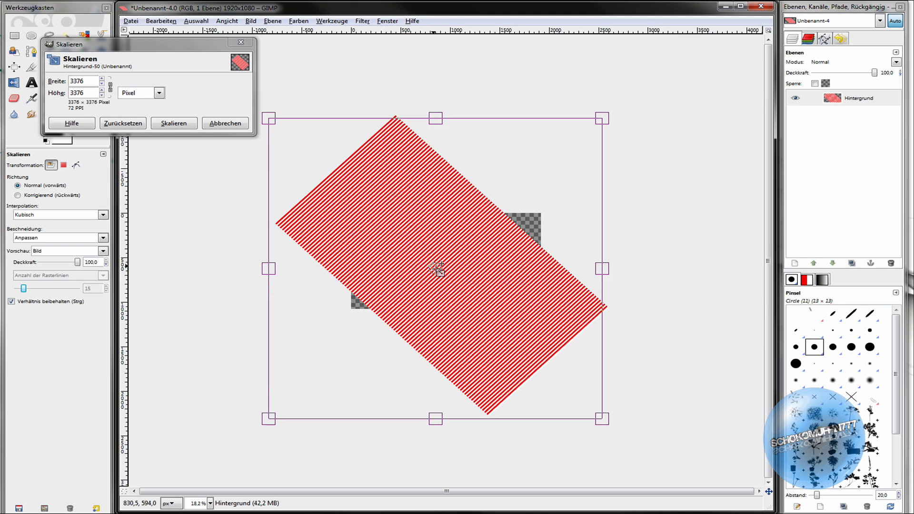
{"action": "left_click_drag", "start_coordinate": [642, 128], "coordinate": [699, 68]}
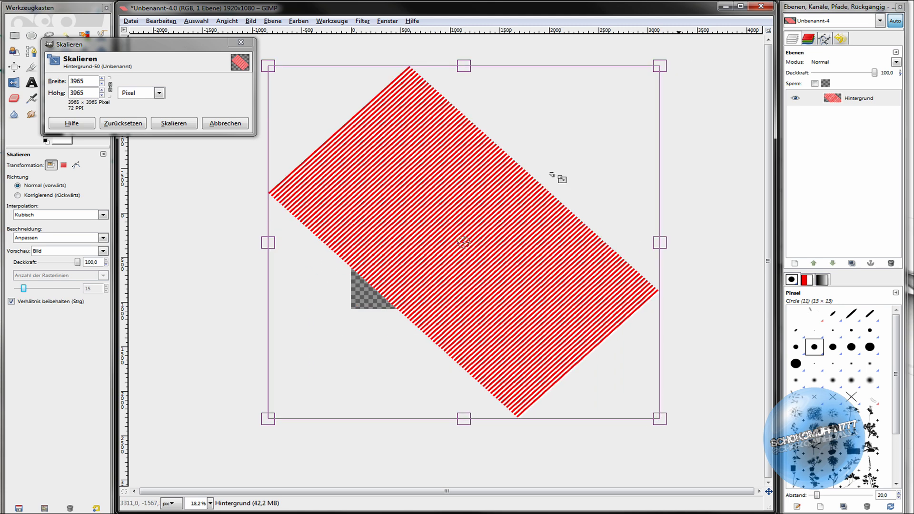
{"action": "left_click_drag", "start_coordinate": [466, 245], "coordinate": [445, 254]}
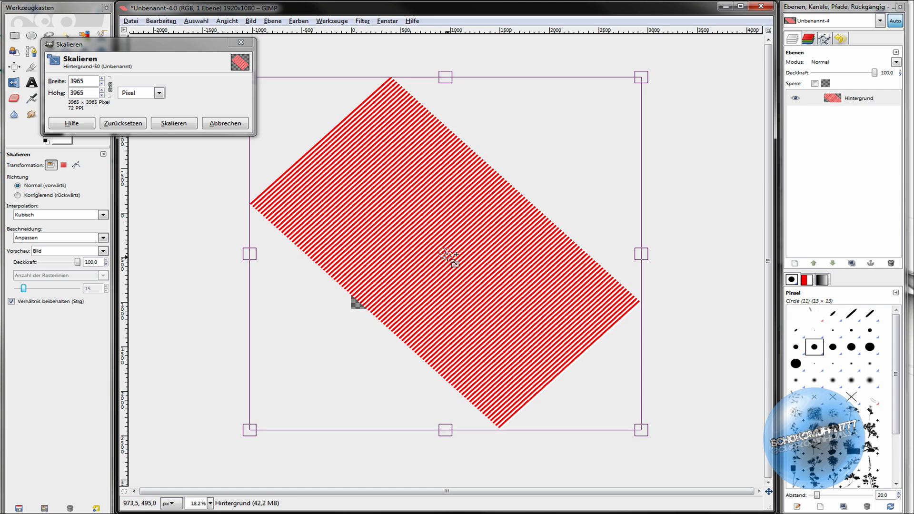
{"action": "key", "text": "Return"}
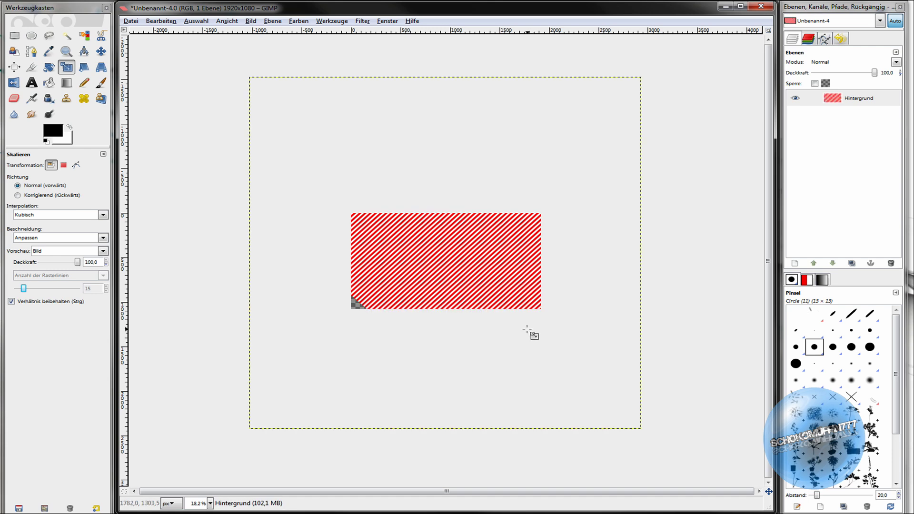
{"action": "key", "text": "plus"}
{"action": "key", "text": "plus"}
{"action": "key", "text": "plus"}
{"action": "key", "text": "plus"}
{"action": "scroll", "coordinate": [503, 322], "scroll_direction": "down", "scroll_amount": 1}
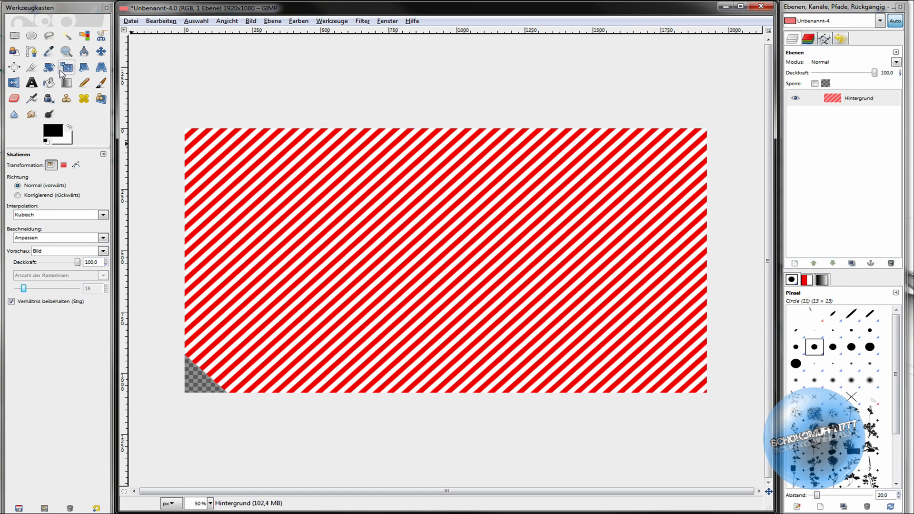
Start a text box on the striped canvas with the font set to Calibri Bold
{"action": "left_click", "coordinate": [32, 83]}
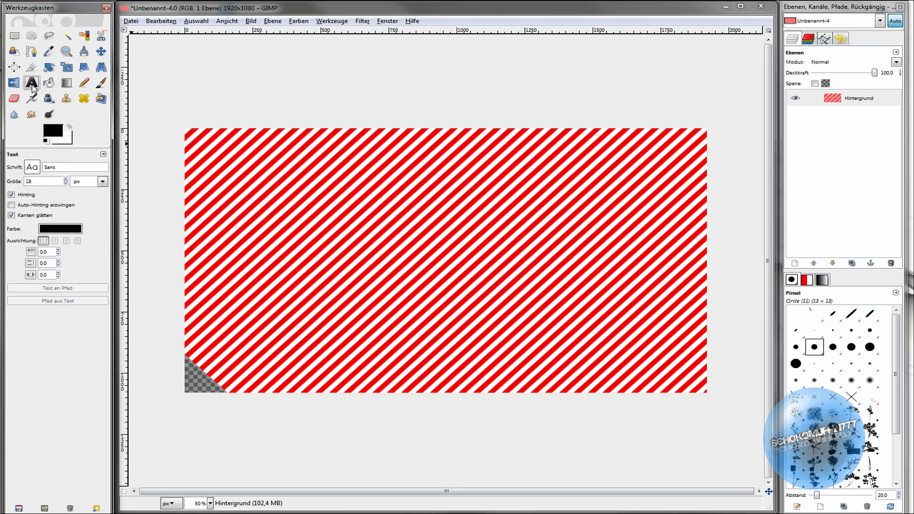
{"action": "left_click", "coordinate": [292, 234]}
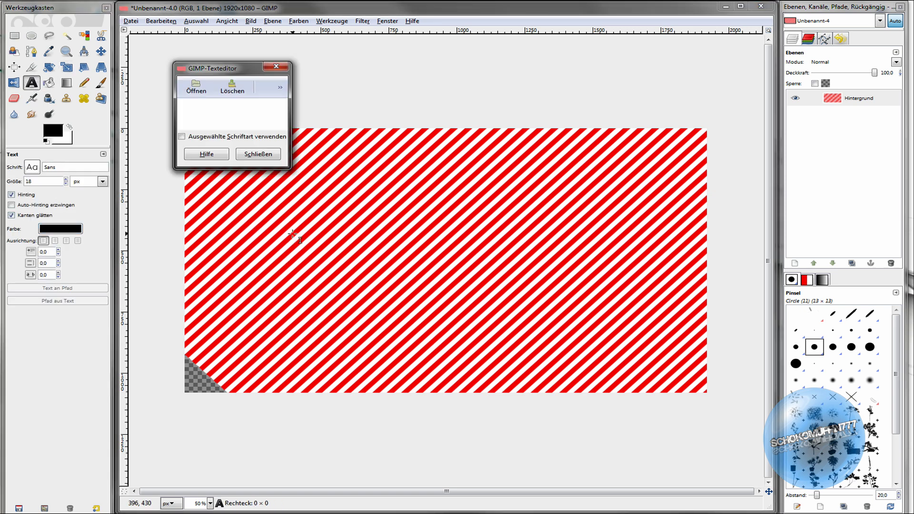
{"action": "left_click", "coordinate": [43, 170]}
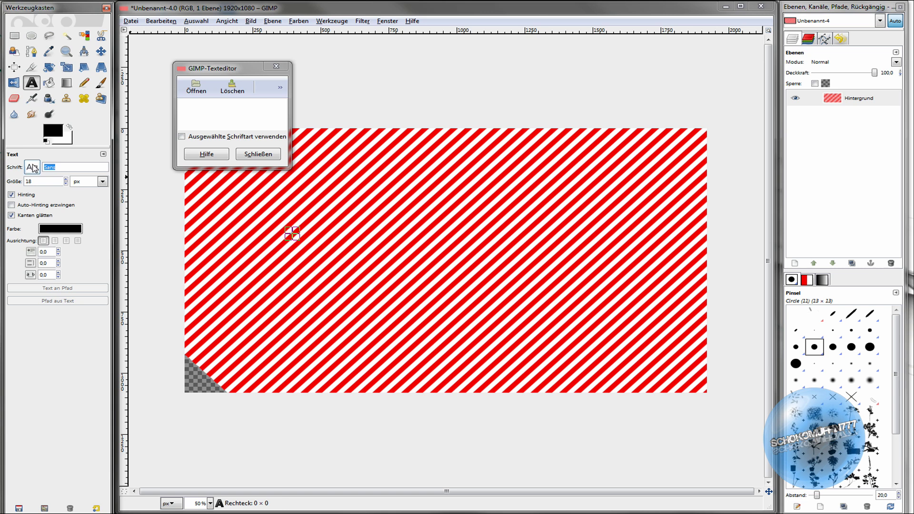
{"action": "type", "text": "c"}
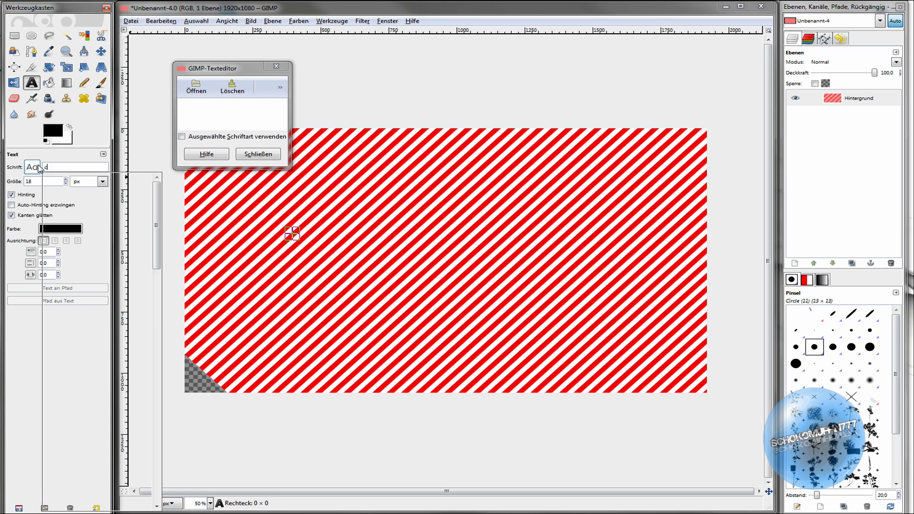
{"action": "type", "text": "a"}
{"action": "key", "text": "Down"}
{"action": "key", "text": "Down"}
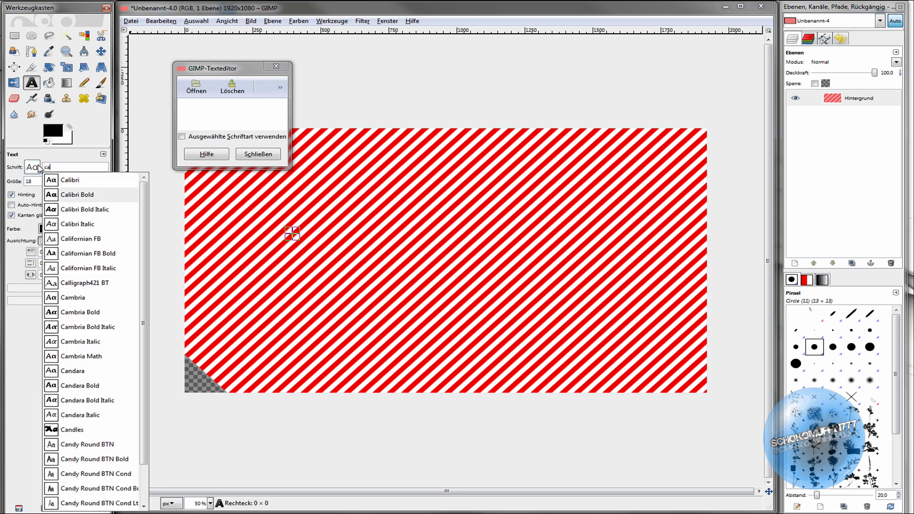
{"action": "key", "text": "Down"}
{"action": "key", "text": "Up"}
{"action": "key", "text": "Return"}
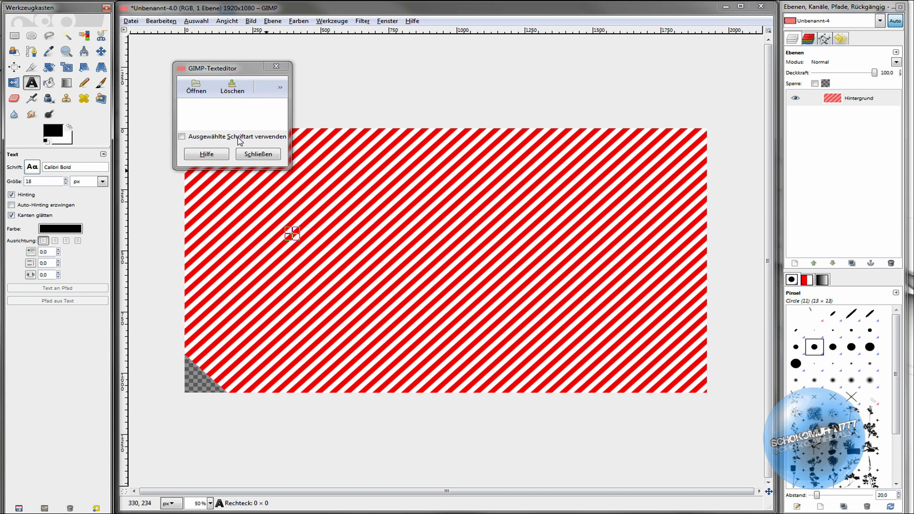
Type the word 'candy' into the text box
{"action": "left_click", "coordinate": [234, 109]}
{"action": "type", "text": "sch"}
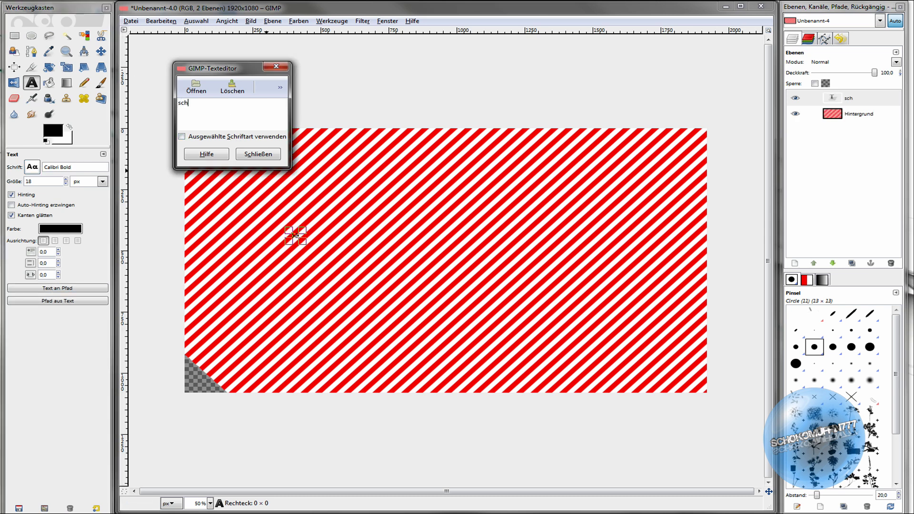
{"action": "key", "text": "BackSpace"}
{"action": "key", "text": "BackSpace"}
{"action": "key", "text": "BackSpace"}
{"action": "type", "text": "candy"}
Raise the candy text size to 425 px and close the text editor
{"action": "left_click", "coordinate": [66, 178]}
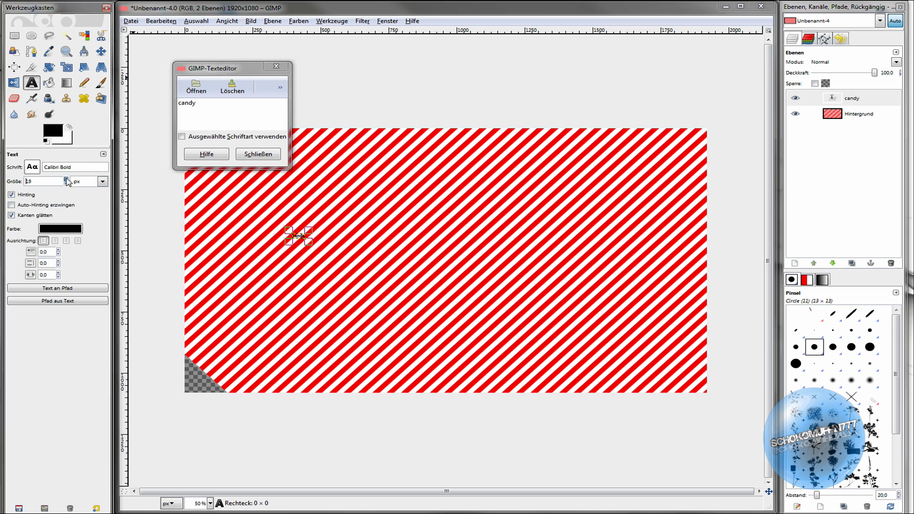
{"action": "left_click_drag", "start_coordinate": [66, 179], "coordinate": [66, 180]}
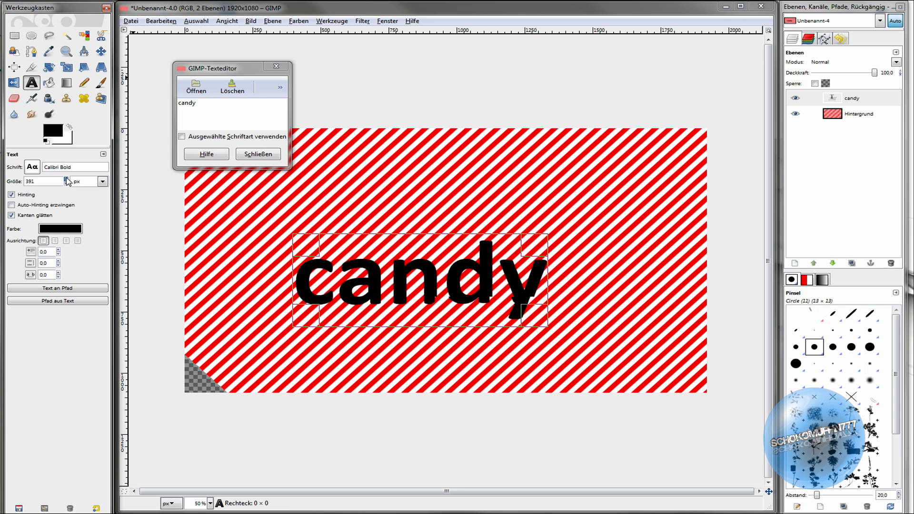
{"action": "left_click", "coordinate": [442, 291]}
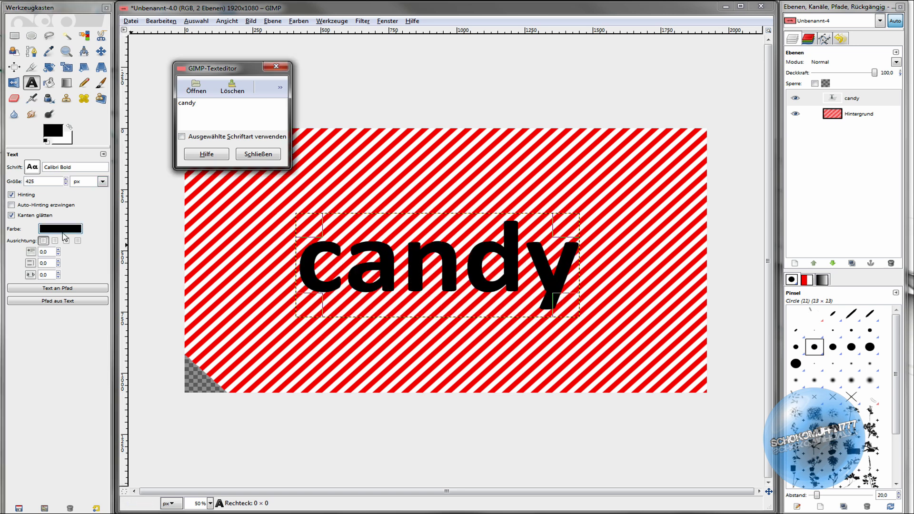
{"action": "left_click", "coordinate": [259, 154]}
{"action": "left_click", "coordinate": [850, 98]}
Make a selection from the candy text and copy the Hintergrund stripes inside it
{"action": "right_click", "coordinate": [848, 98]}
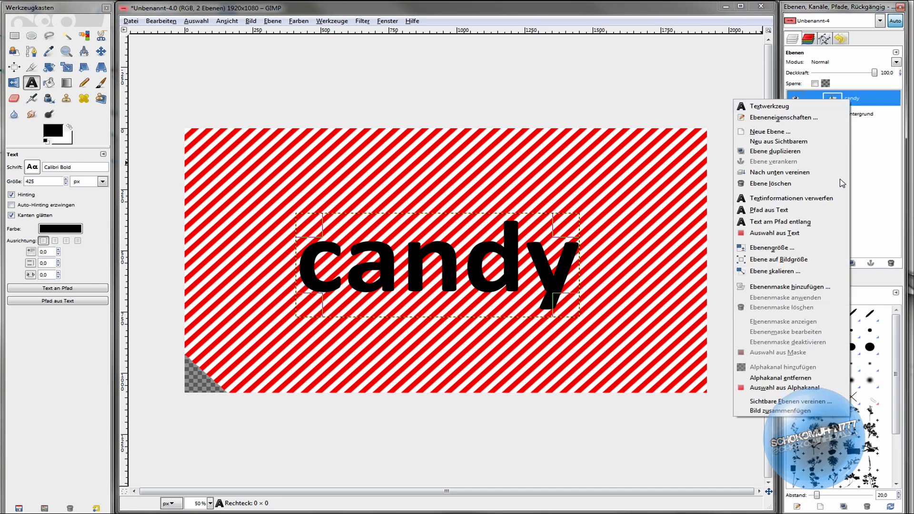
{"action": "left_click", "coordinate": [793, 391]}
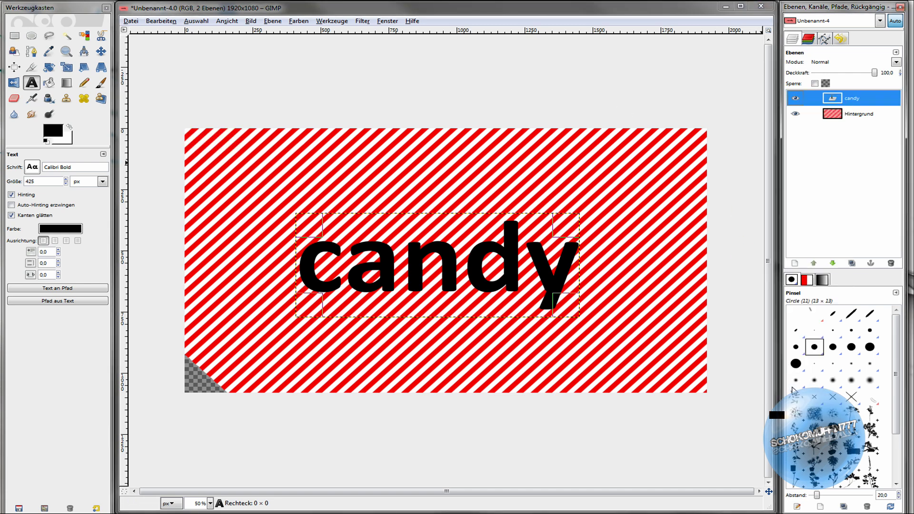
{"action": "left_click", "coordinate": [840, 117]}
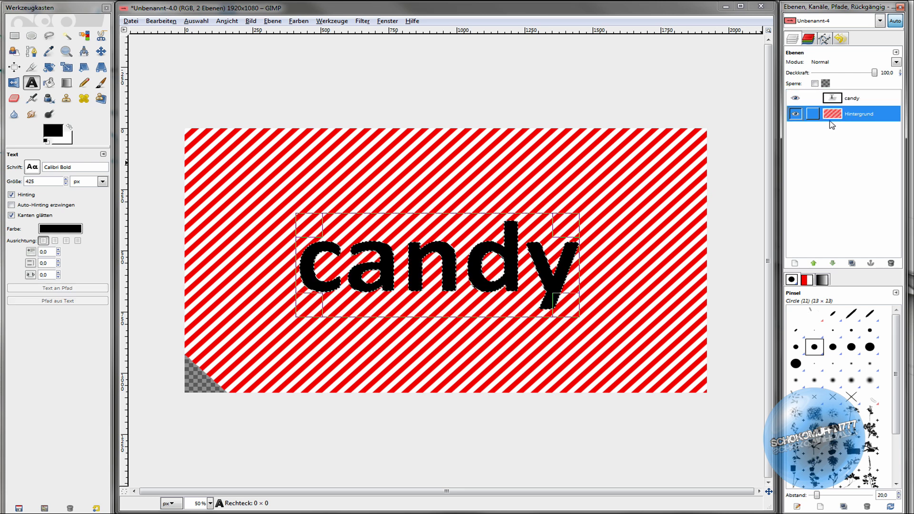
{"action": "key", "text": "ctrl+c"}
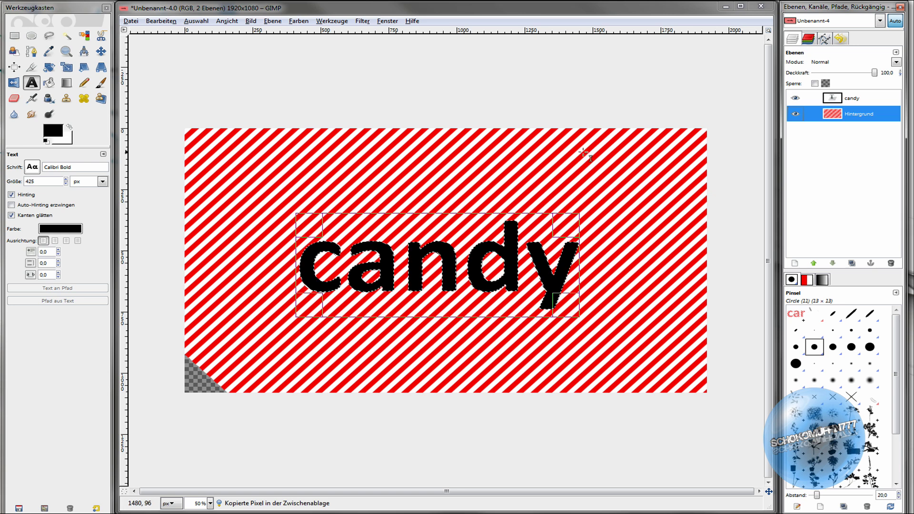
{"action": "left_click", "coordinate": [799, 315]}
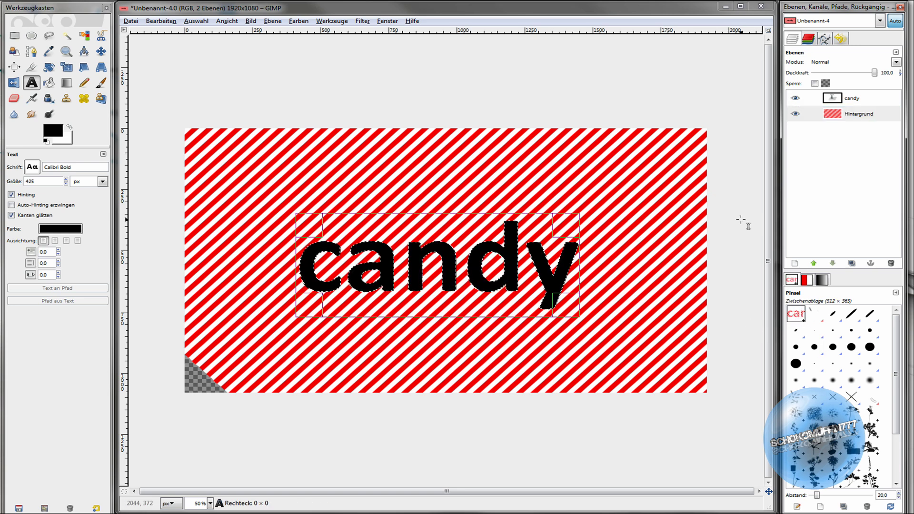
Create a new white 1920×1080 image and paste the striped letters as a new layer
{"action": "left_click", "coordinate": [131, 21]}
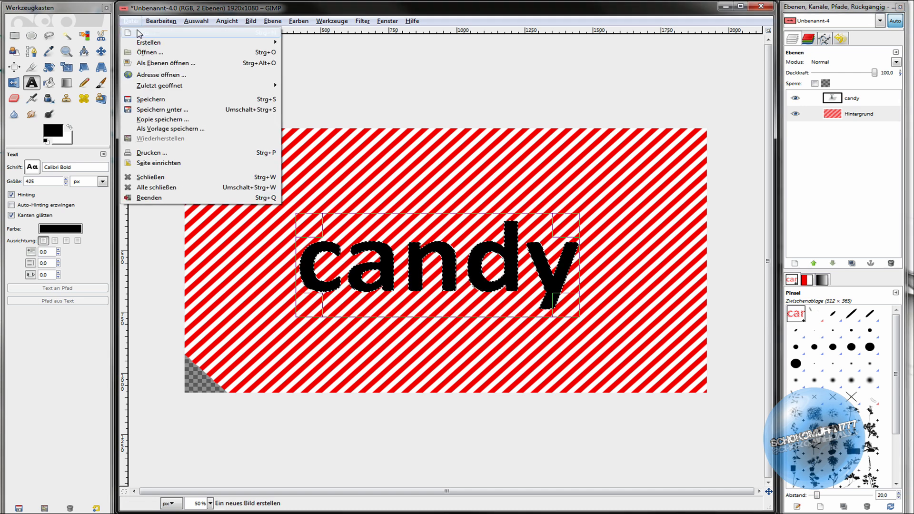
{"action": "left_click", "coordinate": [139, 39]}
{"action": "left_click", "coordinate": [467, 227]}
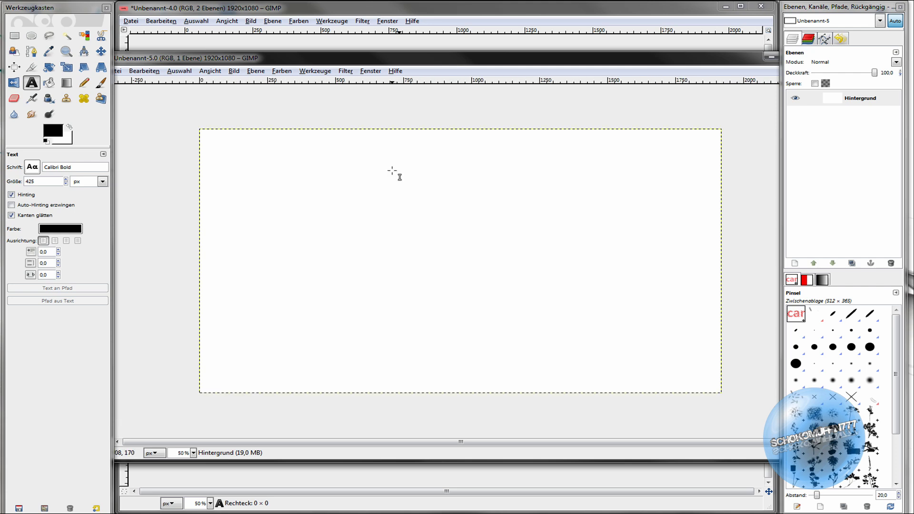
{"action": "key", "text": "ctrl+v"}
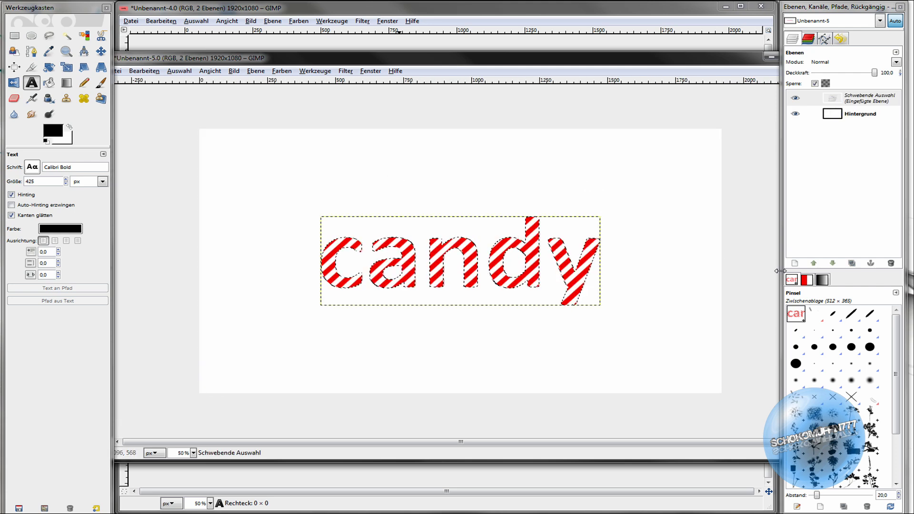
{"action": "left_click", "coordinate": [794, 263]}
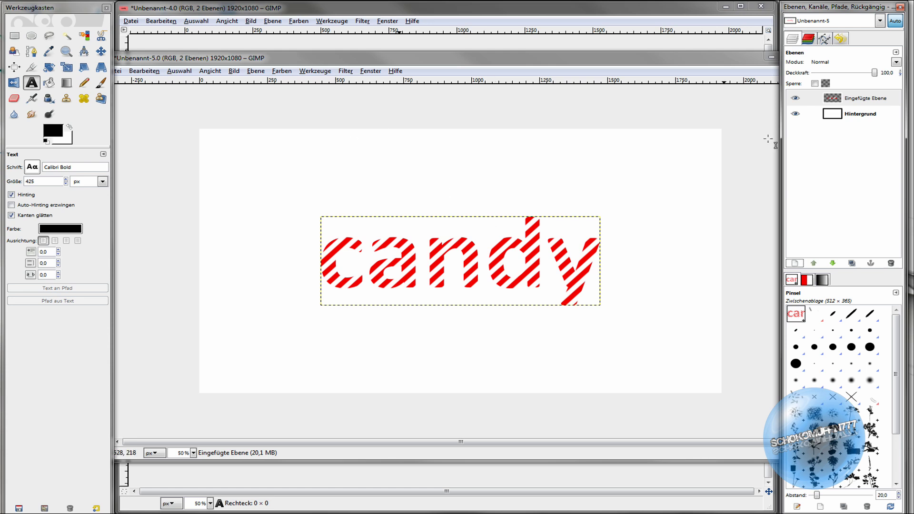
{"action": "left_click", "coordinate": [346, 71]}
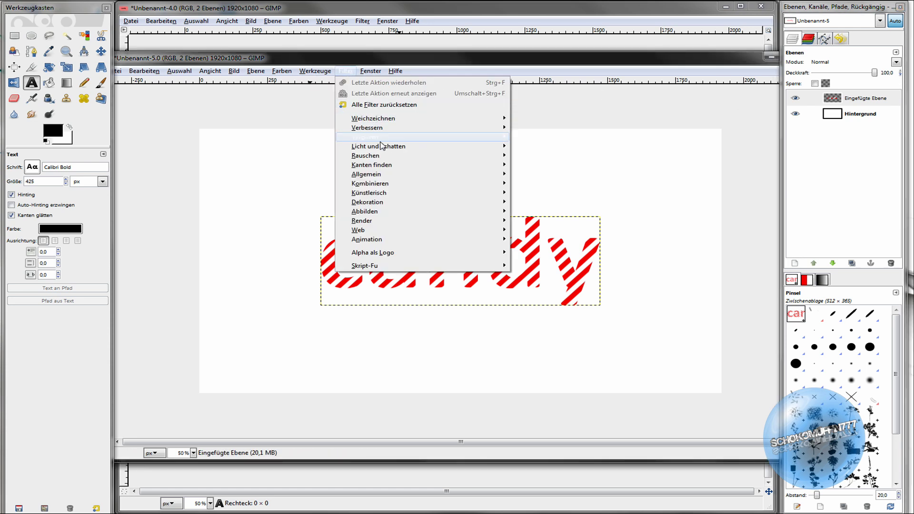
{"action": "mouse_move", "coordinate": [378, 146]}
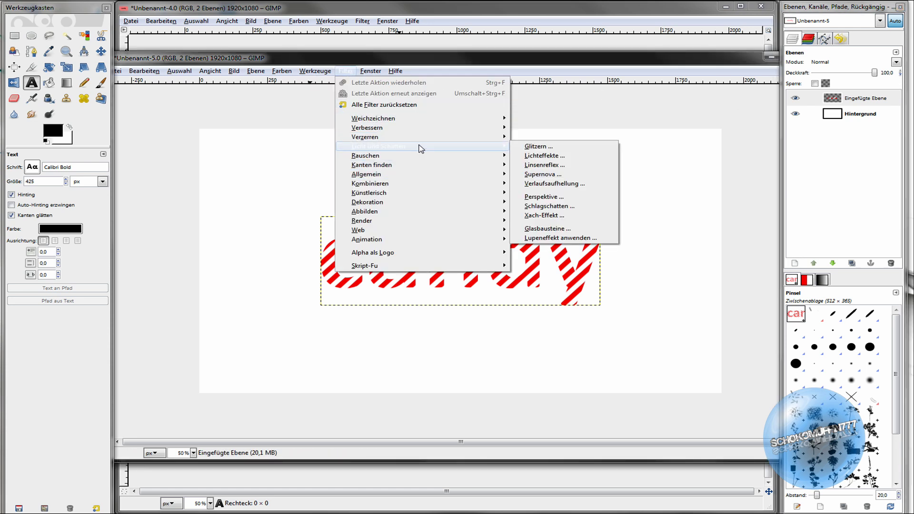
Add a Schlagschatten drop shadow with offset 8/8, blur radius 15 and opacity 80
{"action": "left_click", "coordinate": [553, 207]}
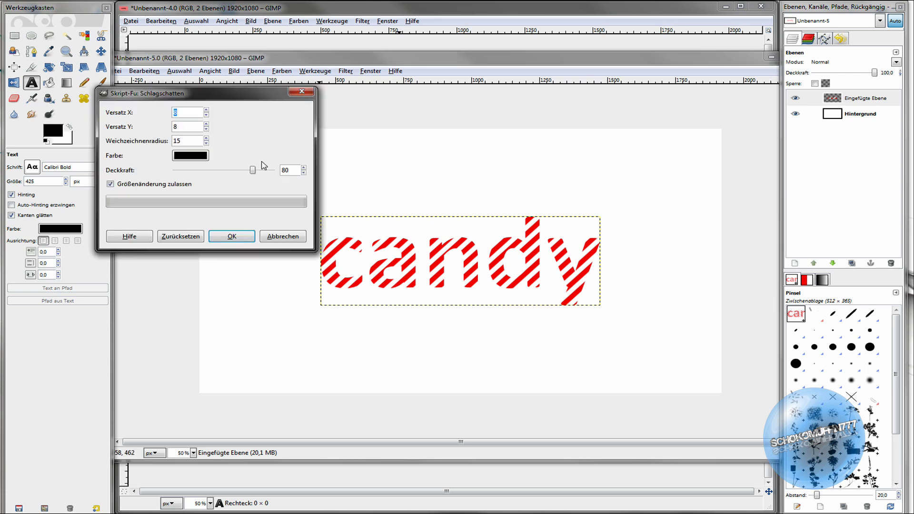
{"action": "left_click", "coordinate": [242, 237]}
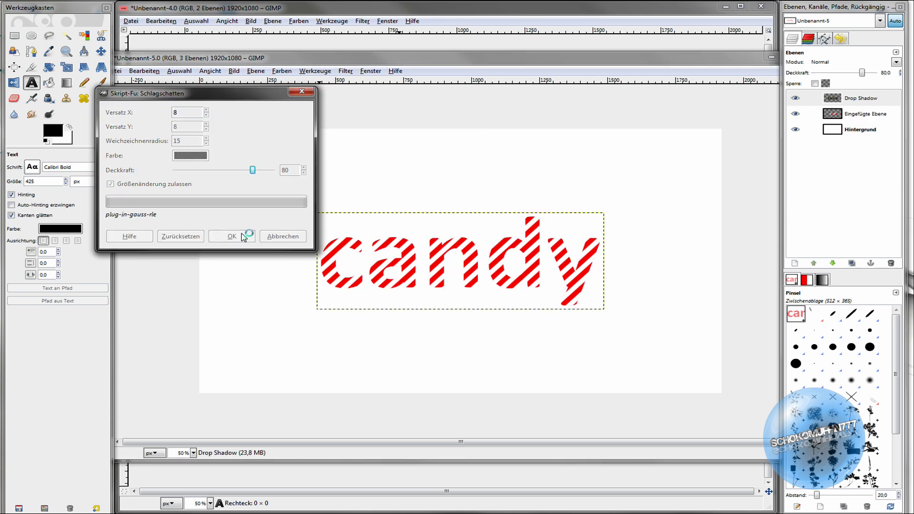